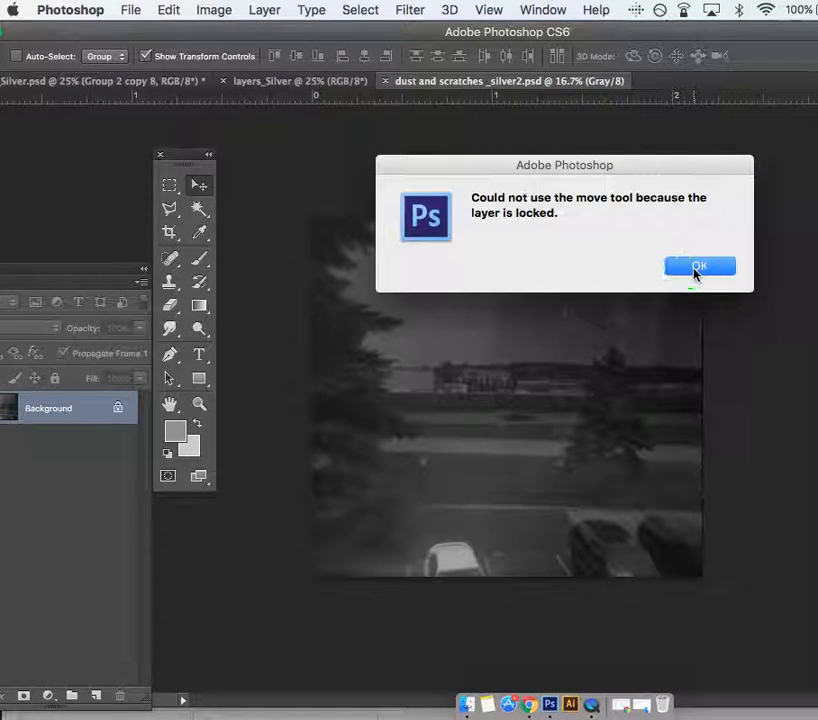
Step: Dismiss the locked-layer alert and move the Layers panel, the toolbox and the application window clear of the photo
{"action": "left_click", "coordinate": [700, 266]}
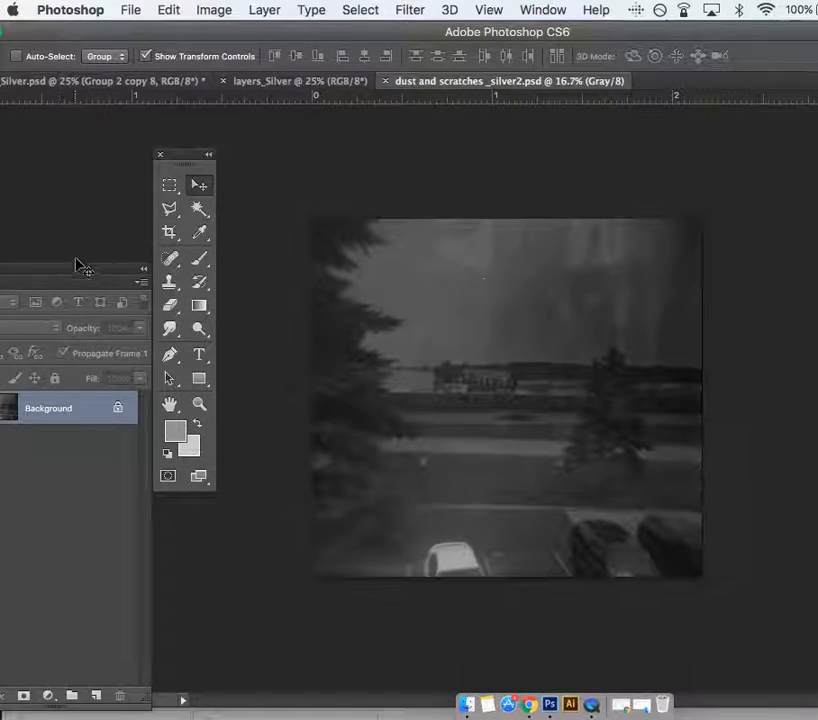
{"action": "left_click_drag", "start_coordinate": [69, 270], "coordinate": [528, 165]}
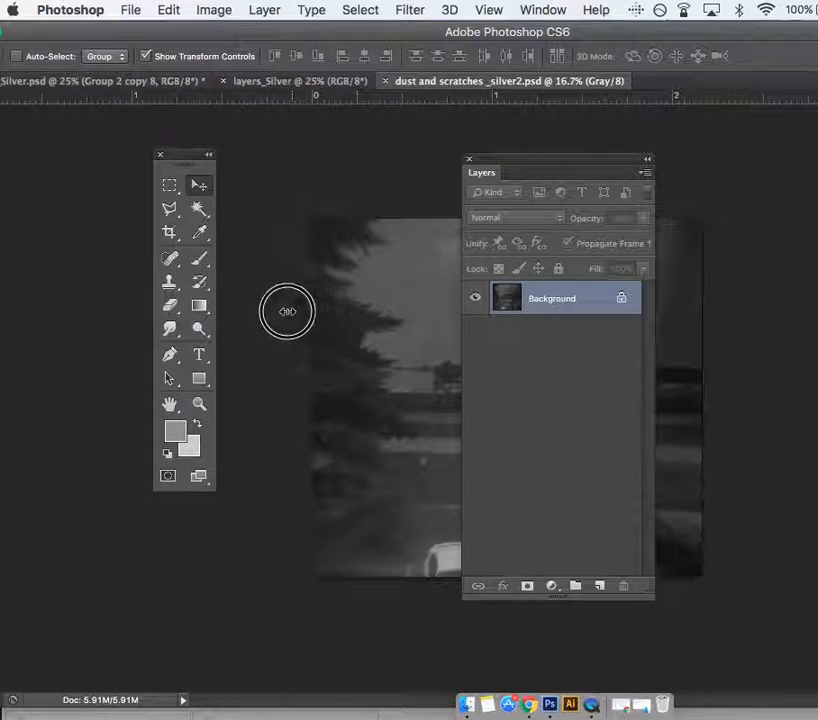
{"action": "left_click_drag", "start_coordinate": [181, 159], "coordinate": [87, 167]}
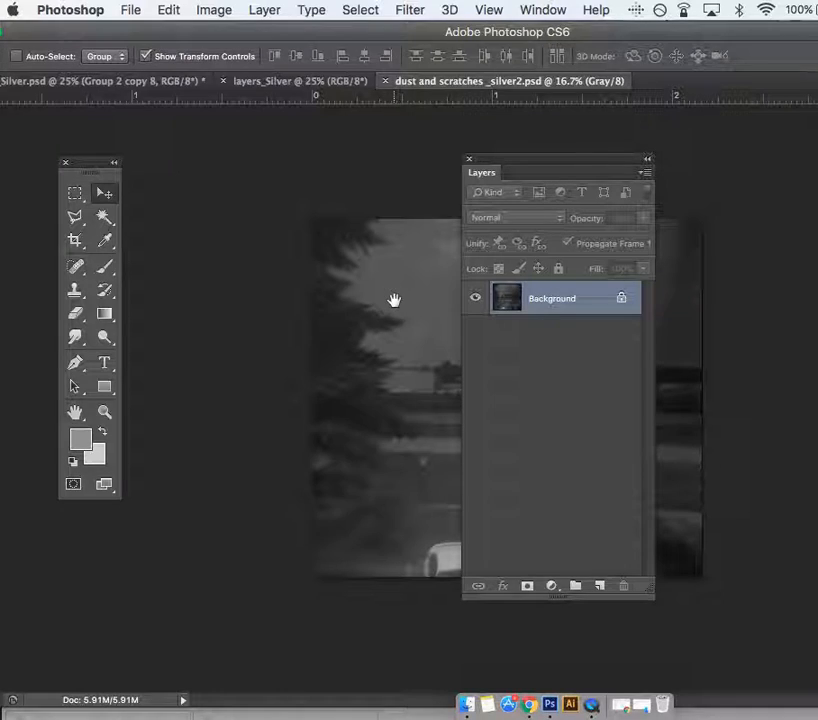
{"action": "left_click_drag", "start_coordinate": [584, 159], "coordinate": [815, 176]}
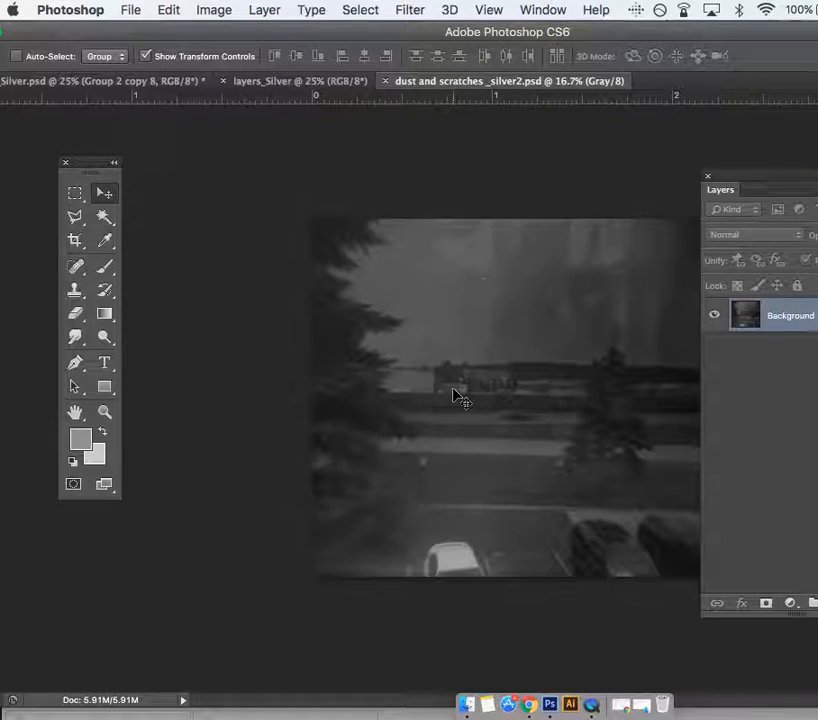
{"action": "left_click_drag", "start_coordinate": [676, 42], "coordinate": [772, 31]}
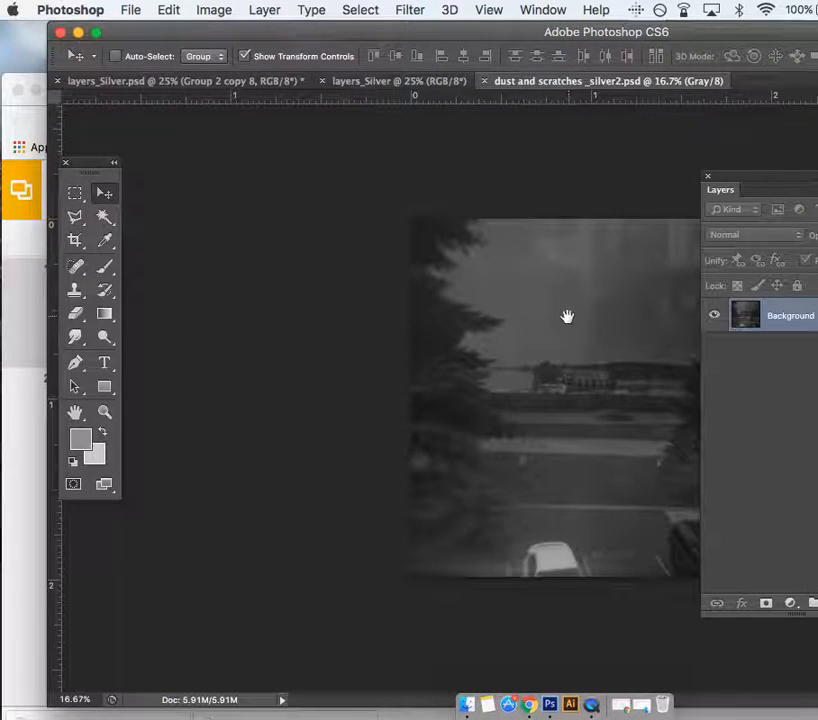
Step: Switch to the full-screen view that keeps the menu bar, and position the photo between the toolbox and the Layers panel
{"action": "key", "text": "f"}
{"action": "key", "text": "f"}
{"action": "left_click_drag", "start_coordinate": [440, 274], "coordinate": [247, 262]}
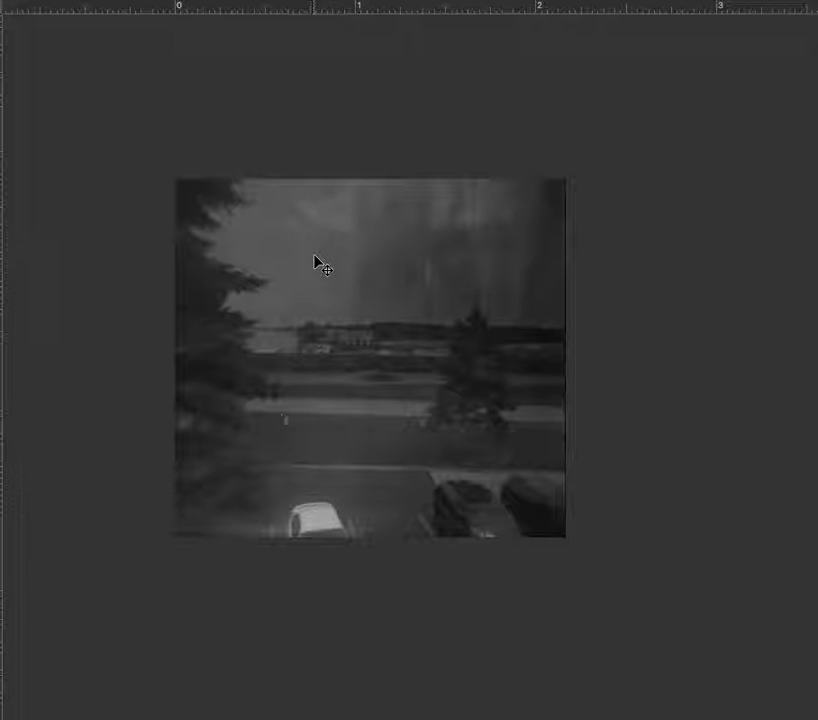
{"action": "key", "text": "f"}
{"action": "key", "text": "f"}
{"action": "left_click_drag", "start_coordinate": [433, 298], "coordinate": [205, 246]}
{"action": "left_click_drag", "start_coordinate": [745, 177], "coordinate": [630, 101]}
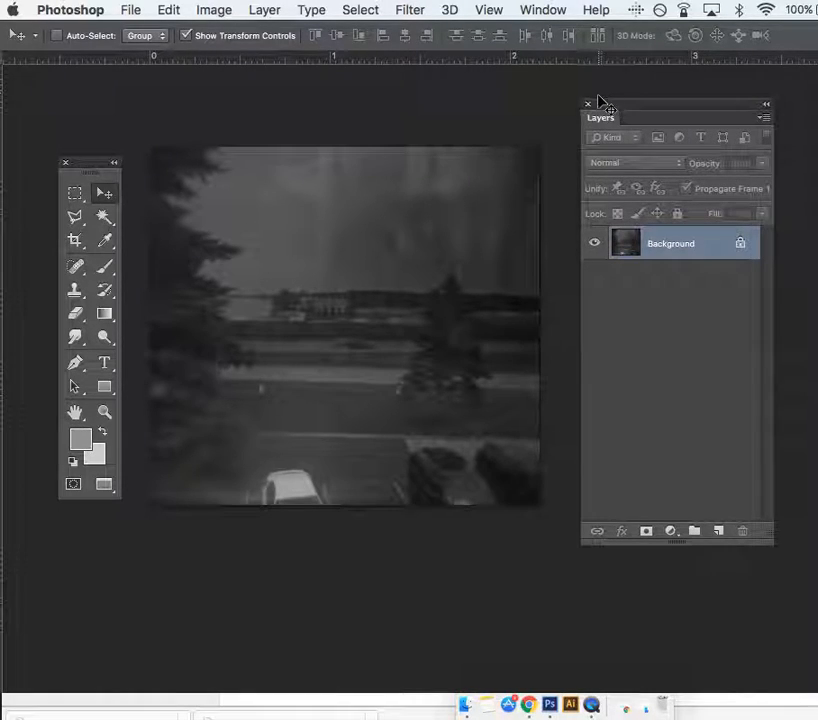
Step: Close the Layers panel and display it again
{"action": "left_click", "coordinate": [589, 105]}
{"action": "left_click", "coordinate": [548, 11]}
{"action": "left_click", "coordinate": [550, 357]}
{"action": "left_click", "coordinate": [546, 10]}
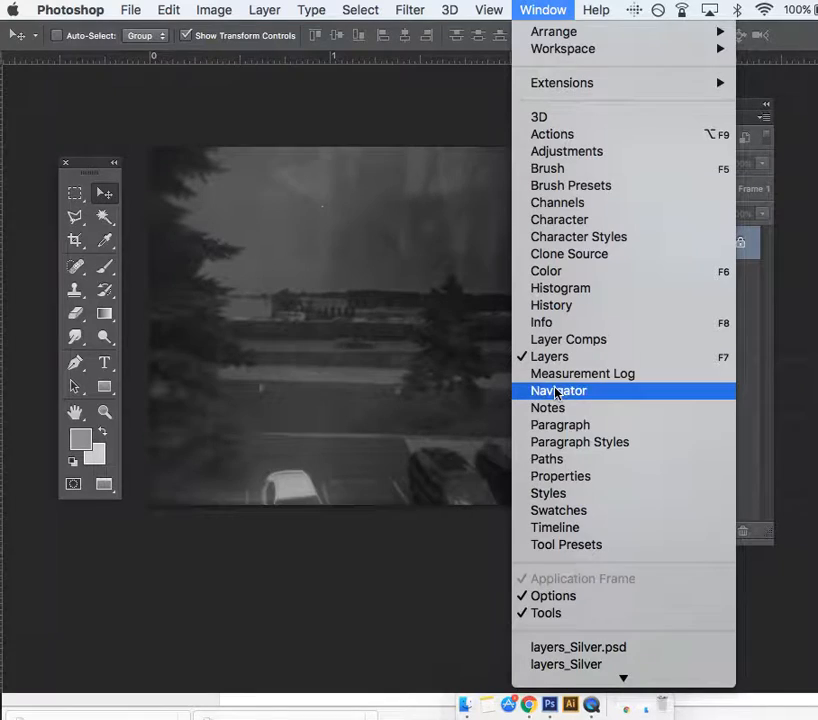
{"action": "left_click", "coordinate": [456, 122]}
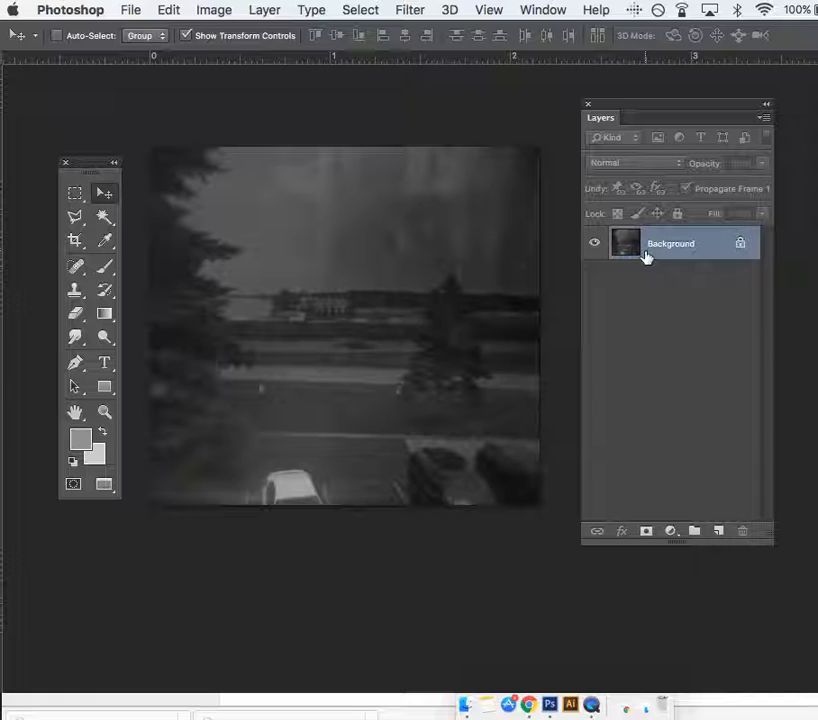
Step: Duplicate the Background layer, and try moving the copy over the original before undoing the move
{"action": "left_click_drag", "start_coordinate": [664, 241], "coordinate": [719, 531]}
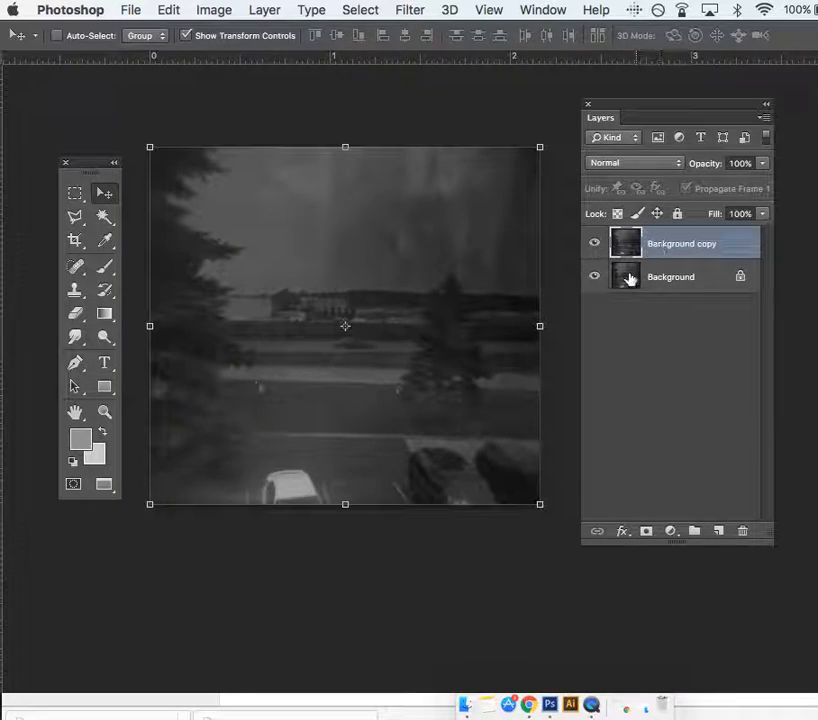
{"action": "left_click_drag", "start_coordinate": [243, 274], "coordinate": [273, 287]}
{"action": "left_click", "coordinate": [170, 14]}
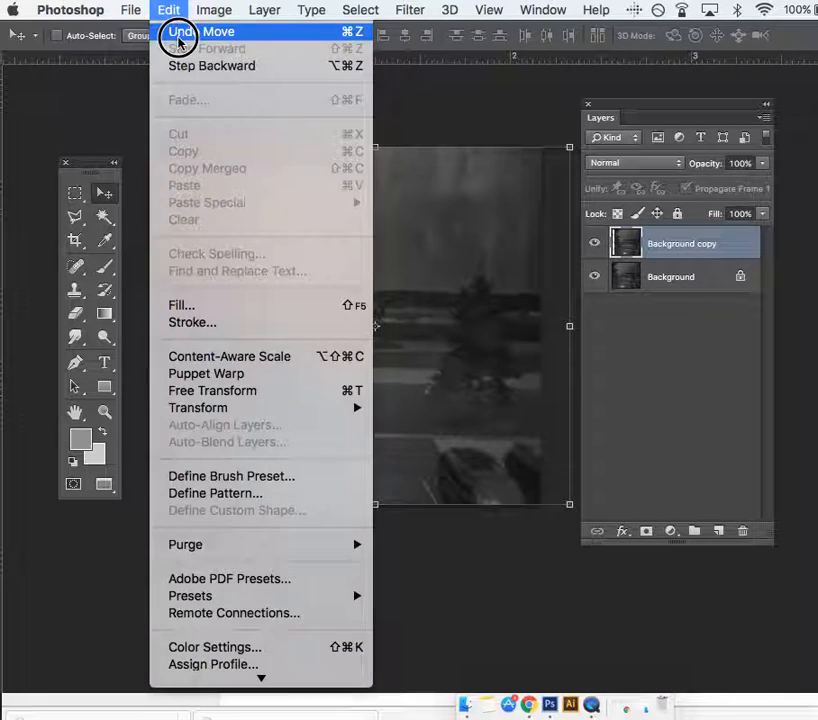
{"action": "left_click", "coordinate": [177, 31]}
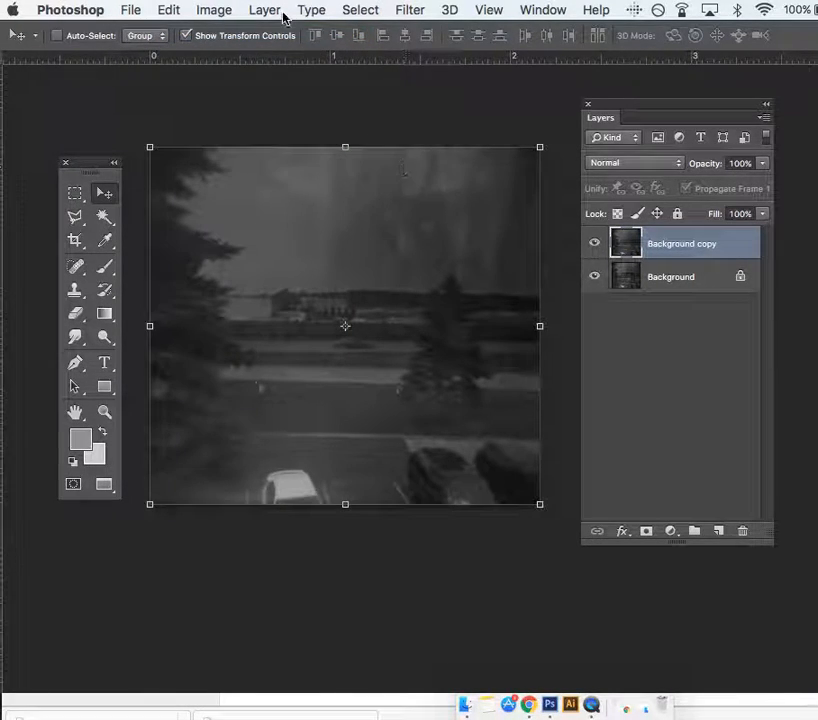
{"action": "key", "text": "XF86MonBrightnessUp"}
{"action": "key", "text": "F3"}
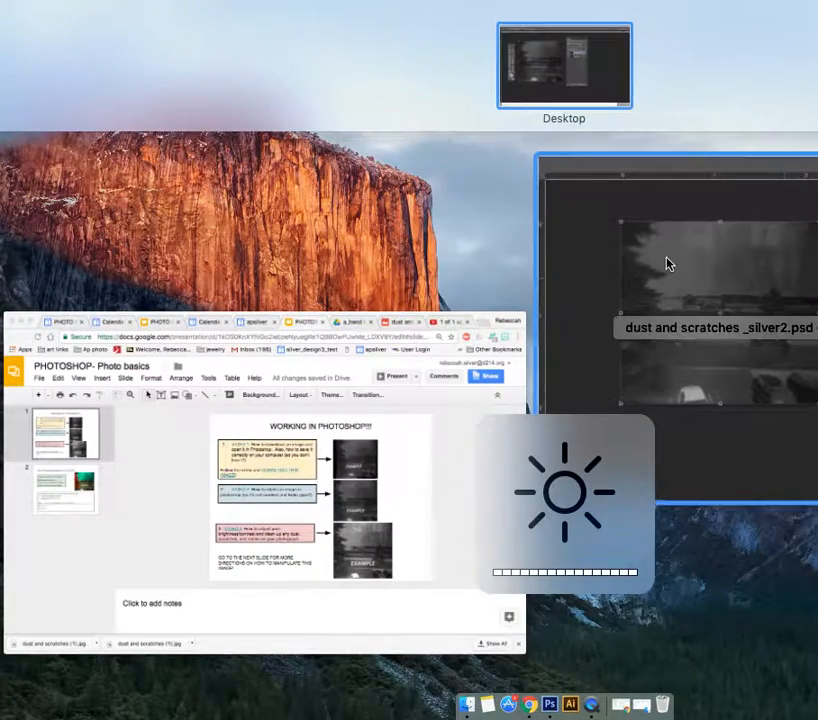
{"action": "left_click", "coordinate": [559, 301]}
Step: Brighten the Background copy layer and raise its contrast with a direct Brightness/Contrast adjustment
{"action": "left_click", "coordinate": [203, 9]}
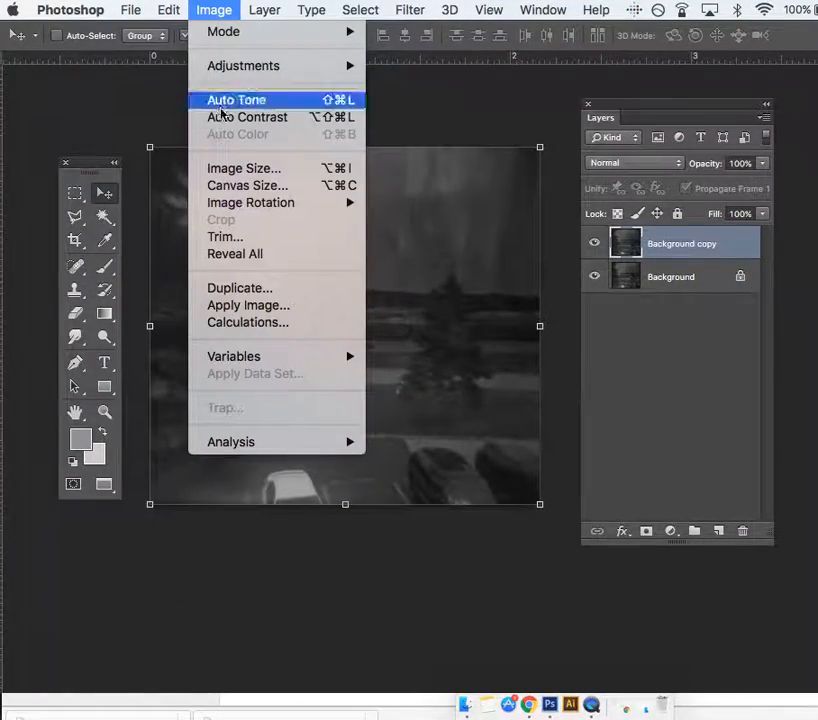
{"action": "mouse_move", "coordinate": [235, 72]}
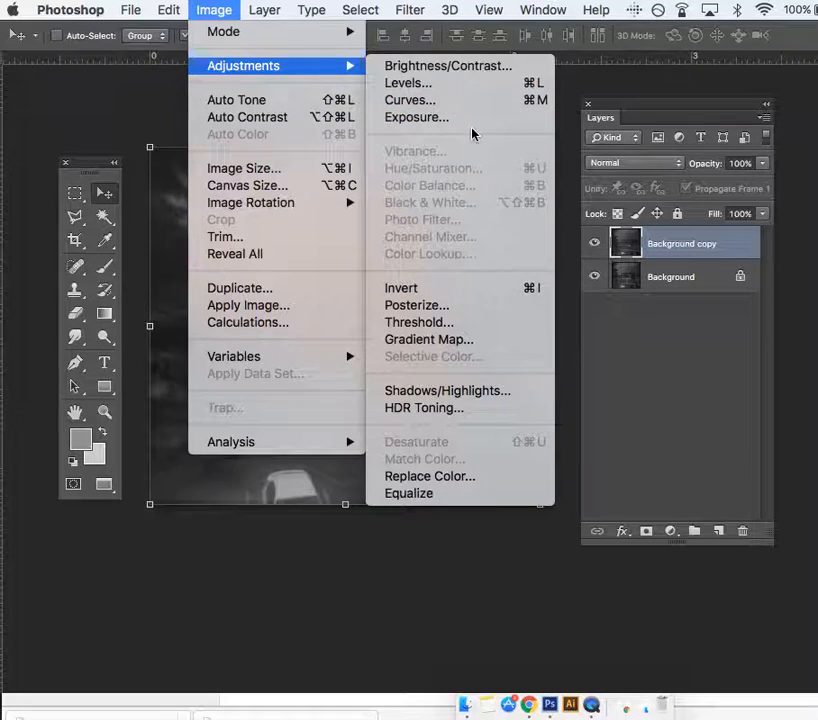
{"action": "left_click", "coordinate": [464, 70]}
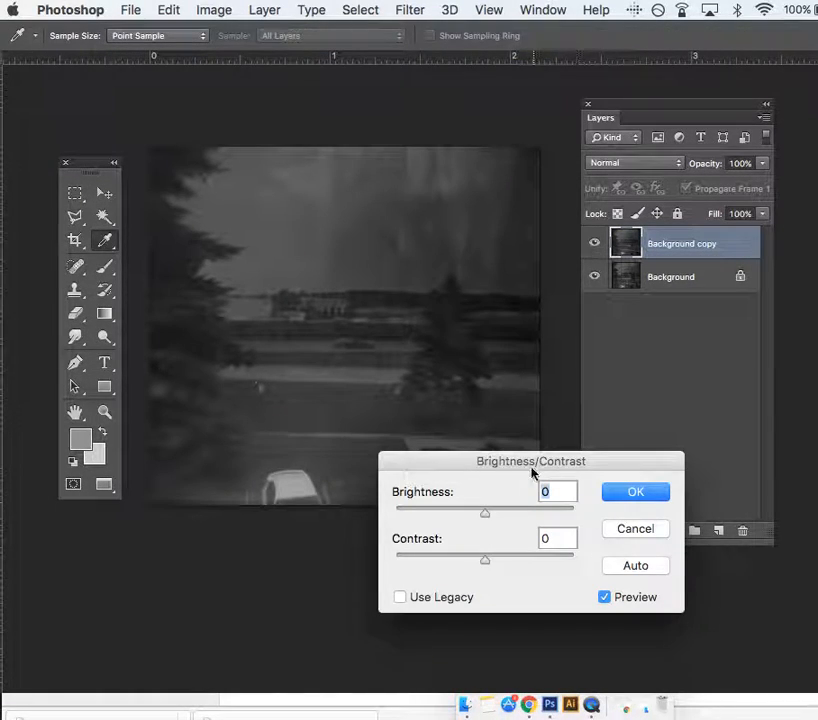
{"action": "left_click_drag", "start_coordinate": [542, 450], "coordinate": [696, 337]}
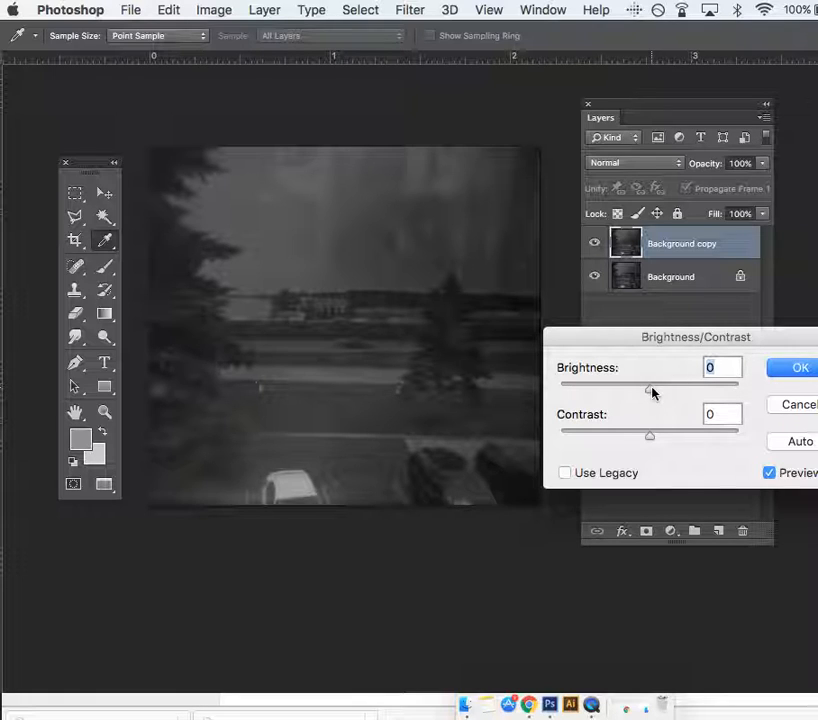
{"action": "left_click_drag", "start_coordinate": [652, 393], "coordinate": [697, 407]}
{"action": "left_click_drag", "start_coordinate": [652, 437], "coordinate": [694, 436]}
{"action": "left_click_drag", "start_coordinate": [699, 391], "coordinate": [717, 437]}
{"action": "left_click", "coordinate": [778, 368]}
{"action": "key", "text": "v"}
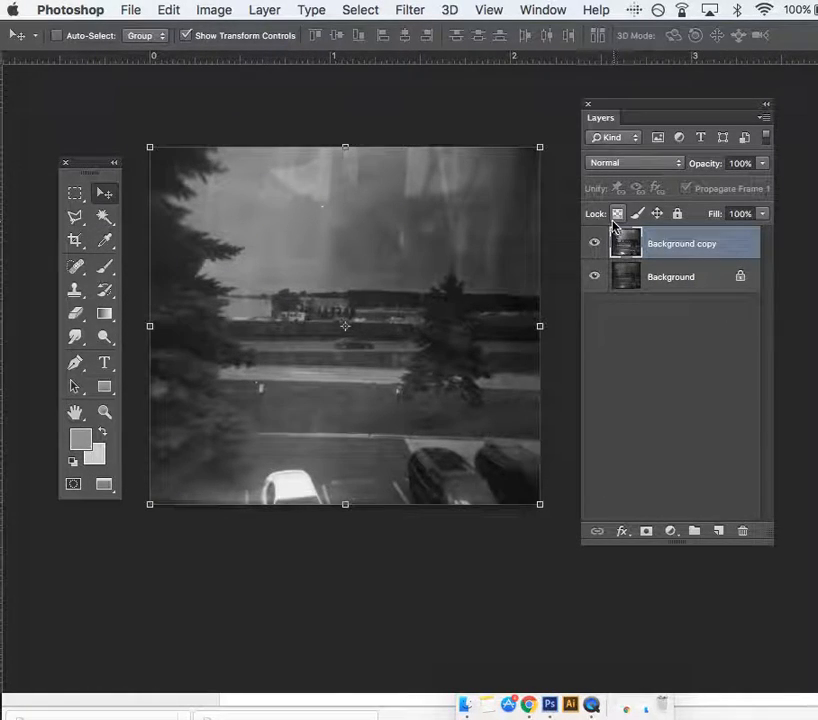
Step: Compare the adjusted copy with the original by toggling its visibility, and delete the Background copy layer
{"action": "left_click", "coordinate": [595, 246]}
{"action": "left_click", "coordinate": [595, 246]}
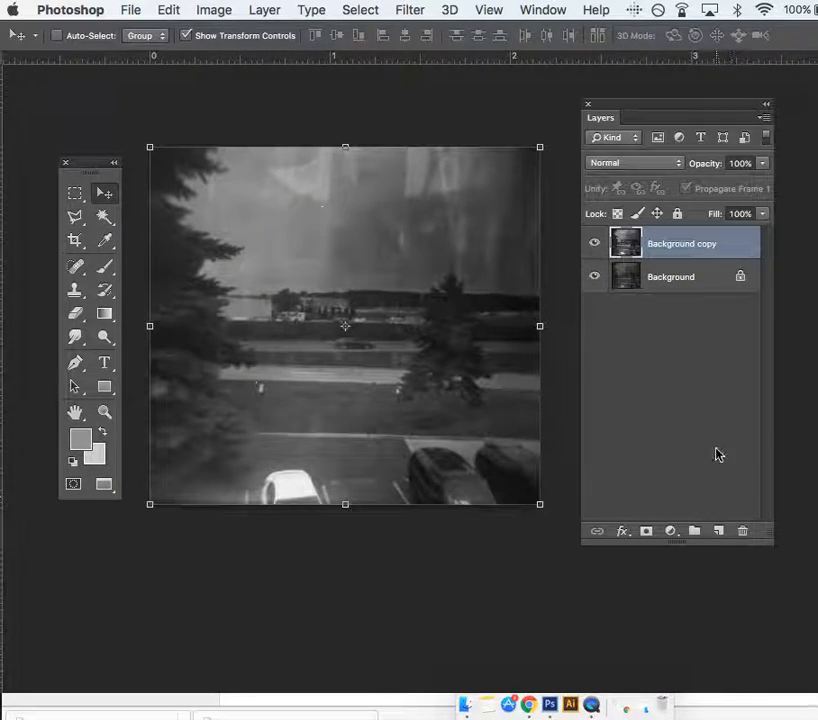
{"action": "left_click_drag", "start_coordinate": [664, 247], "coordinate": [742, 531]}
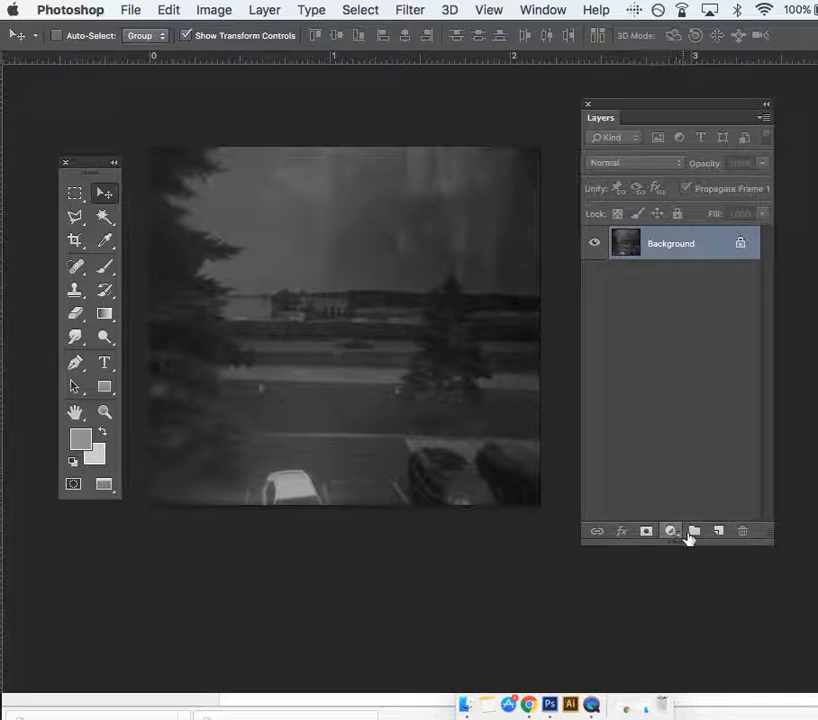
Step: Shorten the Layers panel, add a Brightness/Contrast adjustment layer above the Background, and fit its Properties panel beneath the Layers panel
{"action": "left_click_drag", "start_coordinate": [767, 530], "coordinate": [748, 324]}
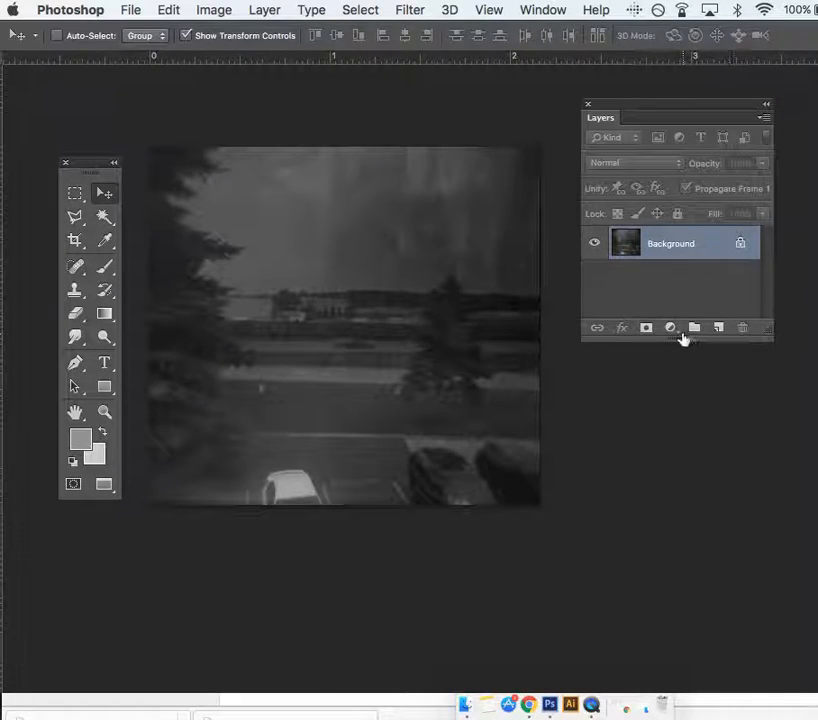
{"action": "left_click", "coordinate": [671, 330]}
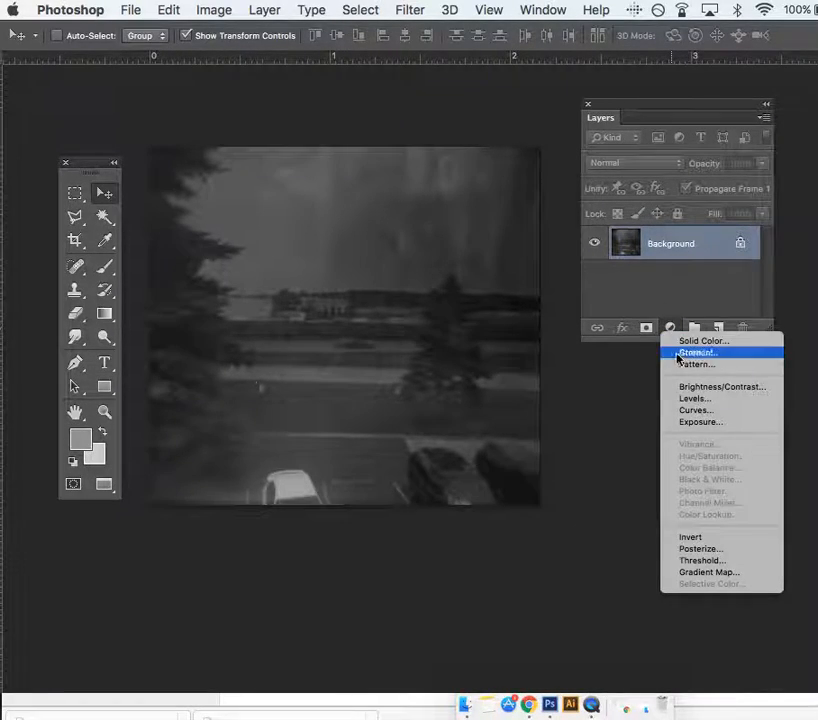
{"action": "left_click", "coordinate": [688, 388]}
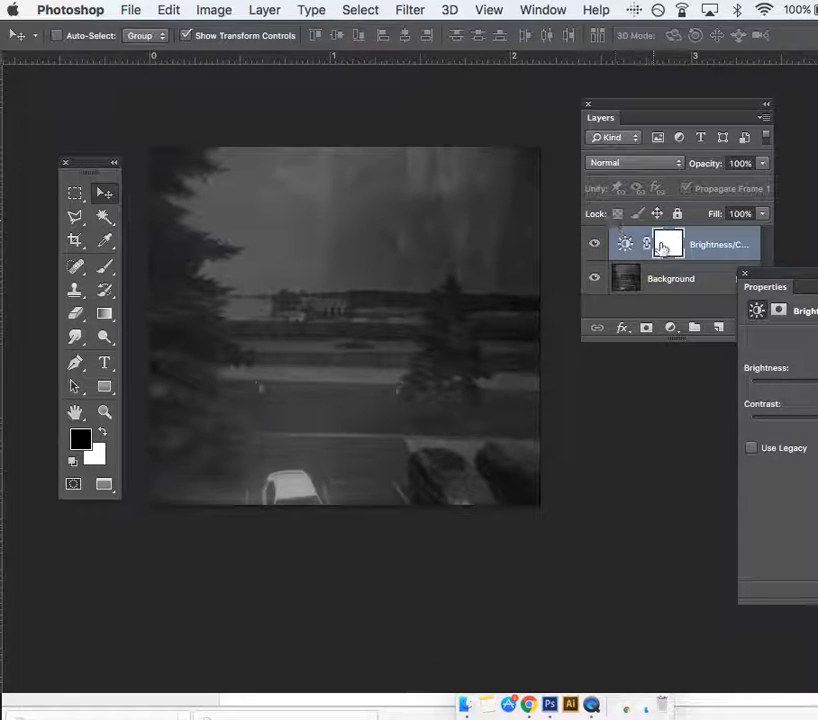
{"action": "left_click_drag", "start_coordinate": [772, 285], "coordinate": [584, 352]}
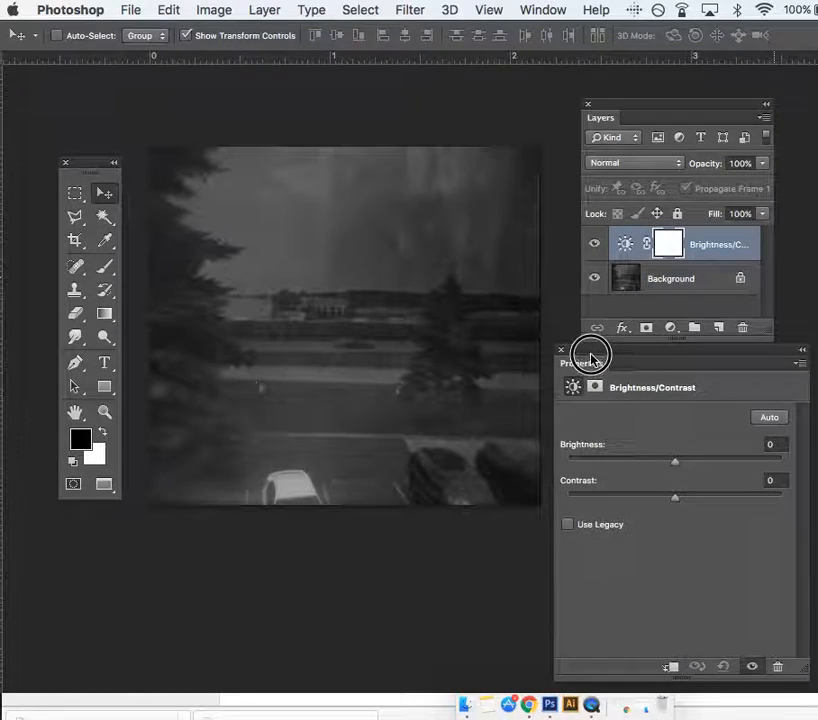
{"action": "left_click_drag", "start_coordinate": [650, 680], "coordinate": [656, 577]}
Step: Set the adjustment layer's brightness to 58 and contrast to 65, and move the Properties panel away from the Layers panel
{"action": "left_click_drag", "start_coordinate": [673, 462], "coordinate": [723, 463]}
{"action": "left_click_drag", "start_coordinate": [674, 497], "coordinate": [715, 462]}
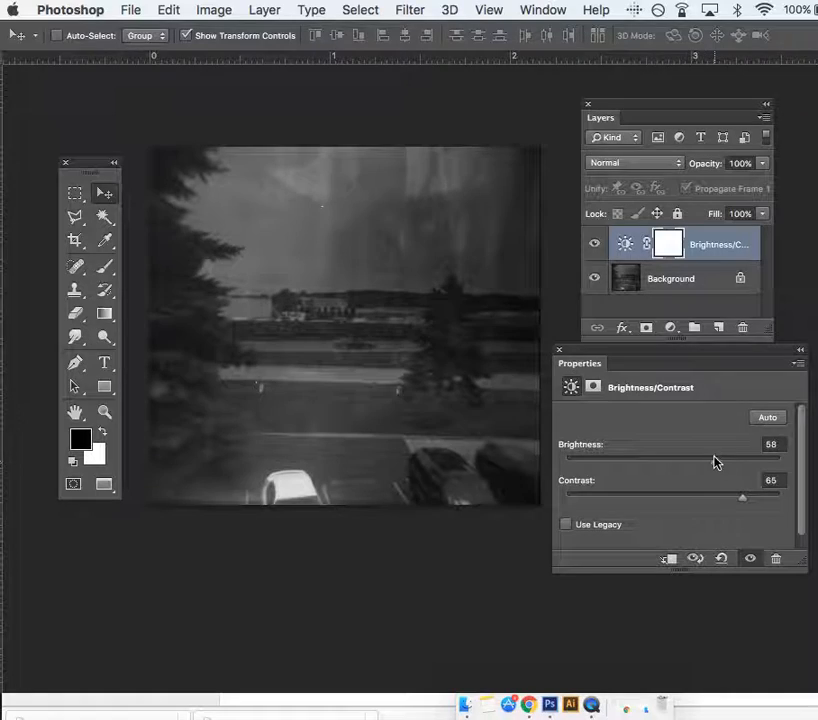
{"action": "left_click_drag", "start_coordinate": [697, 352], "coordinate": [697, 452]}
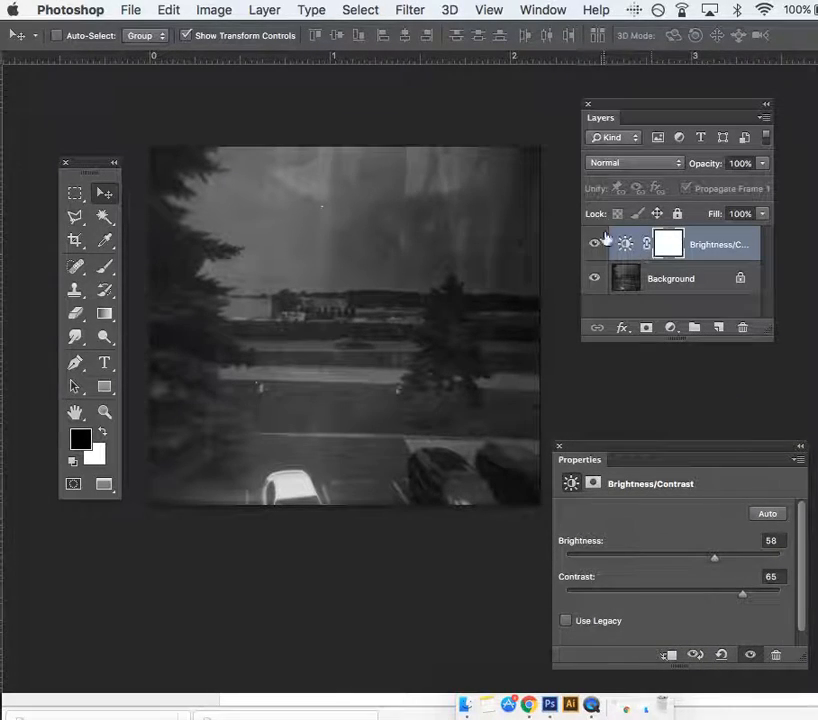
Step: Toggle the adjustment layer's visibility to compare the photo before and after, and switch between the Background and the adjustment layer to check its settings
{"action": "left_click", "coordinate": [595, 246]}
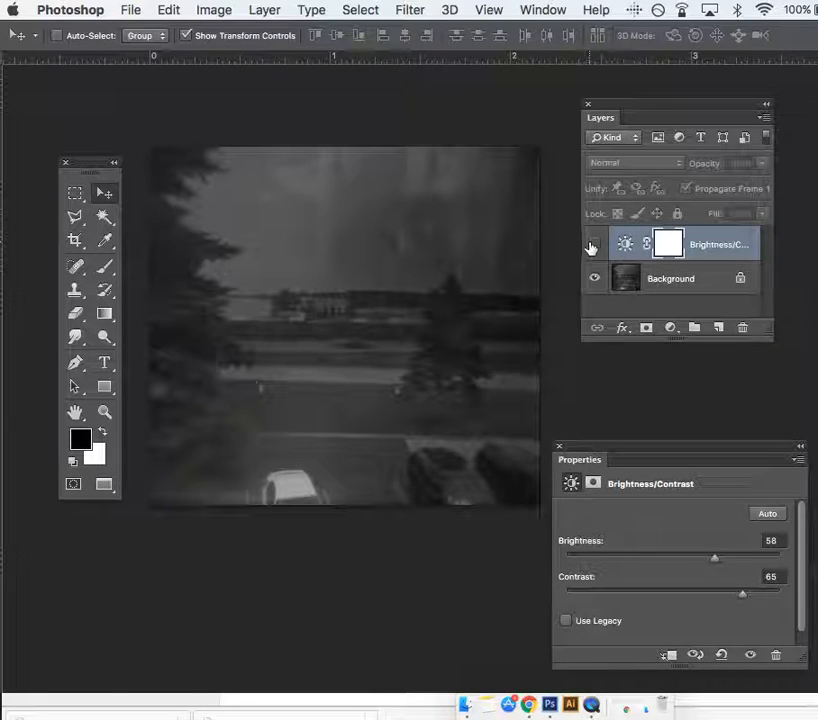
{"action": "left_click", "coordinate": [595, 246]}
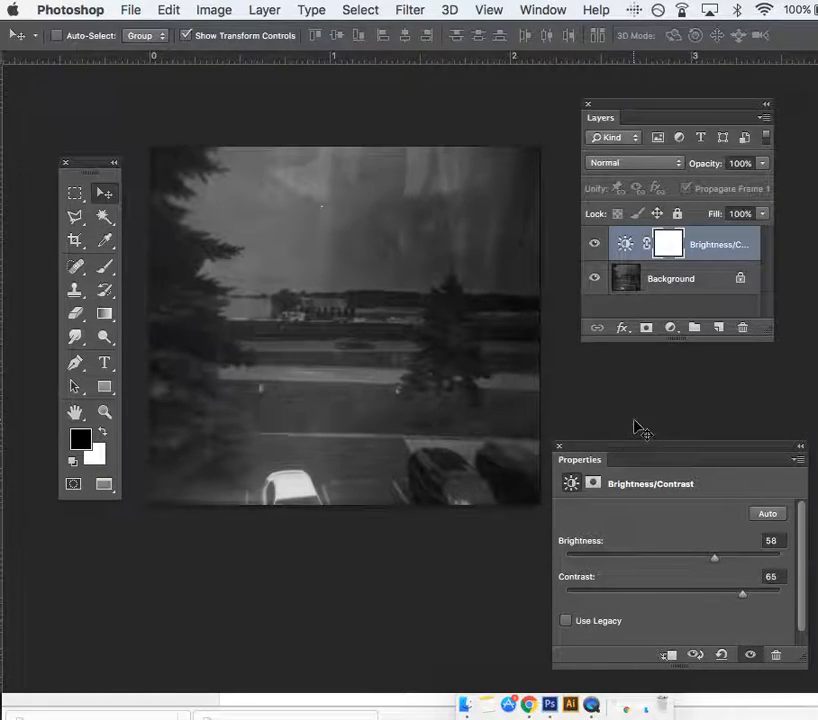
{"action": "left_click", "coordinate": [700, 289]}
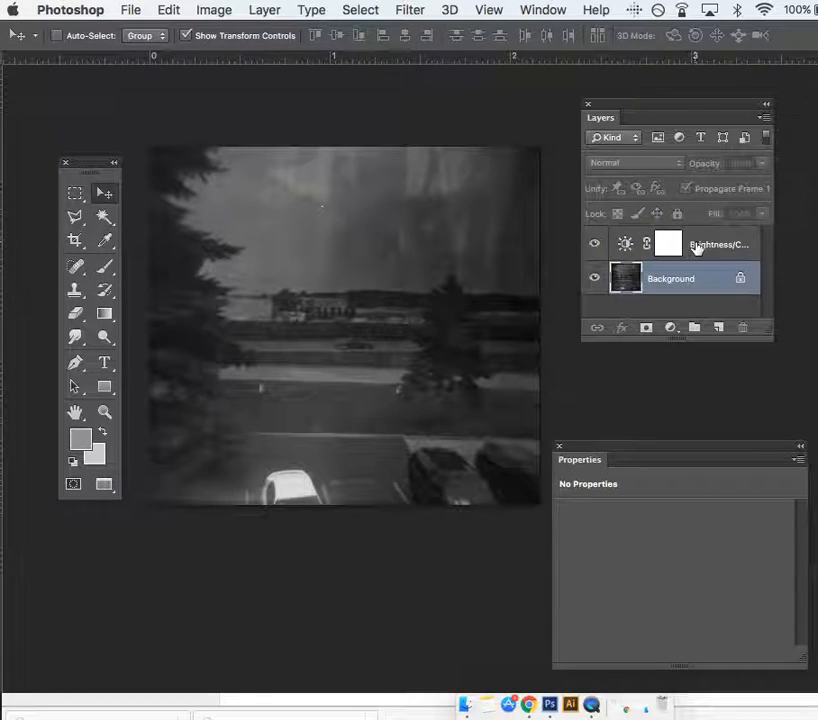
{"action": "left_click", "coordinate": [697, 248]}
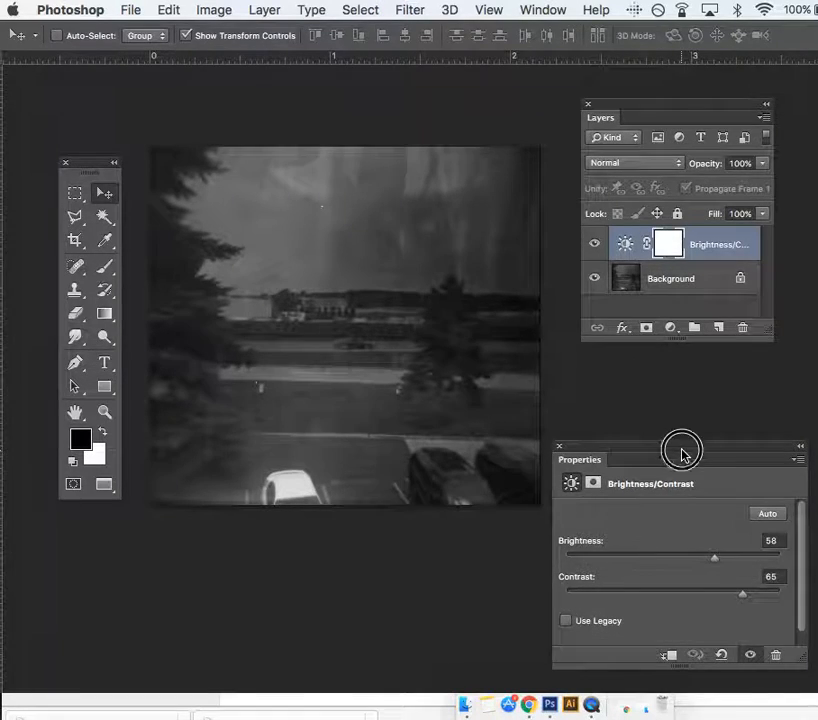
Step: Set the adjustment layer's brightness to 120 and contrast to 47
{"action": "left_click_drag", "start_coordinate": [681, 453], "coordinate": [684, 386]}
{"action": "left_click_drag", "start_coordinate": [711, 490], "coordinate": [758, 478]}
{"action": "mouse_move", "coordinate": [738, 524]}
{"action": "left_mouse_down"}
{"action": "mouse_move", "coordinate": [708, 526]}
{"action": "mouse_move", "coordinate": [725, 526]}
{"action": "left_mouse_up"}
Step: Reduce the adjustment layer's brightness to 68 while checking the enlarged photo
{"action": "key", "text": "super+plus"}
{"action": "key", "text": "super+plus"}
{"action": "scroll", "coordinate": [522, 430], "scroll_direction": "left", "scroll_amount": 6}
{"action": "scroll", "coordinate": [522, 430], "scroll_direction": "up", "scroll_amount": 5}
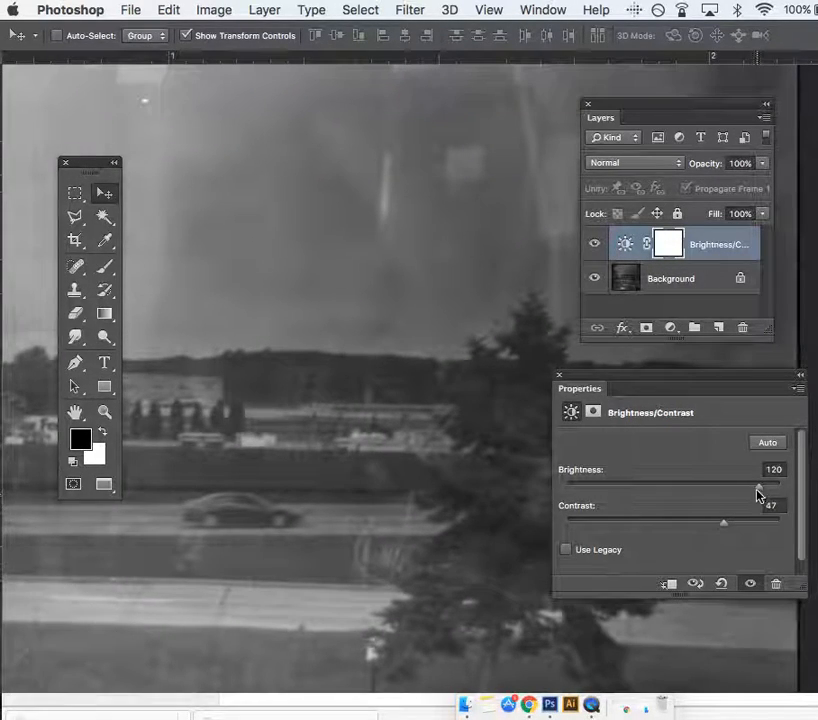
{"action": "left_click_drag", "start_coordinate": [758, 494], "coordinate": [723, 491]}
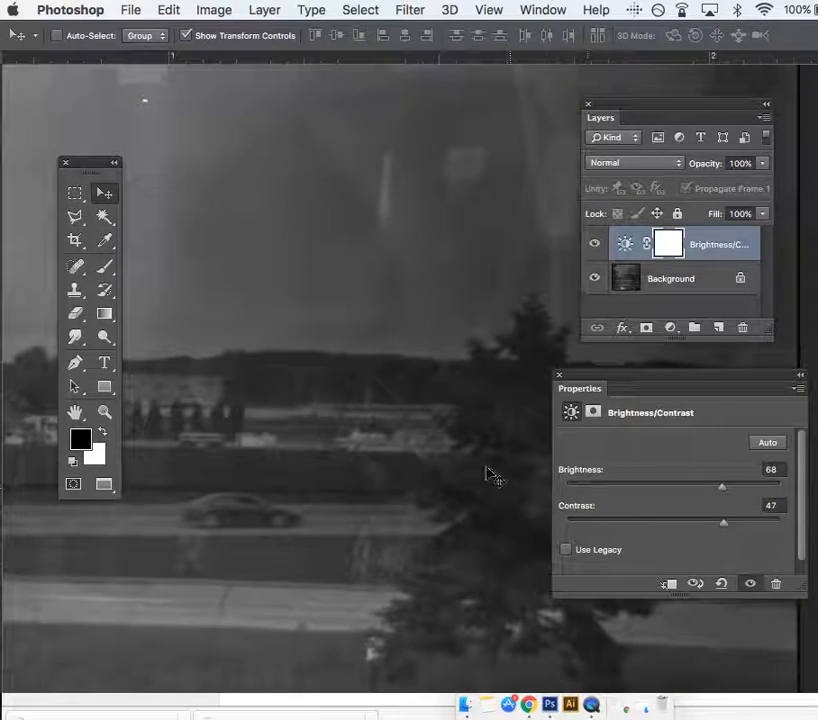
{"action": "scroll", "coordinate": [432, 458], "scroll_direction": "down", "scroll_amount": 5}
{"action": "scroll", "coordinate": [432, 458], "scroll_direction": "left", "scroll_amount": 7}
{"action": "key", "text": "super+minus"}
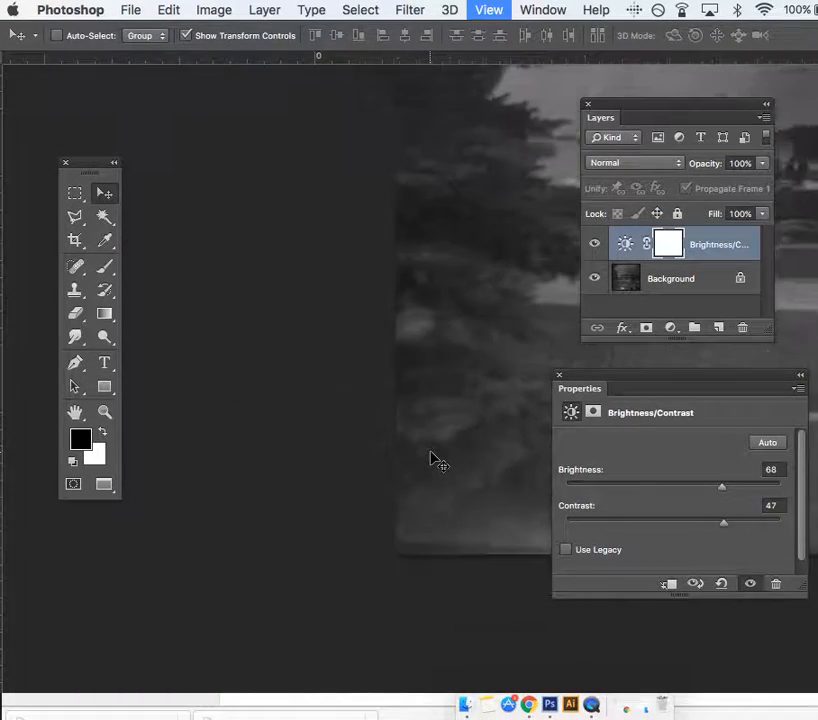
{"action": "scroll", "coordinate": [371, 480], "scroll_direction": "right", "scroll_amount": 5}
{"action": "scroll", "coordinate": [371, 480], "scroll_direction": "down", "scroll_amount": 1}
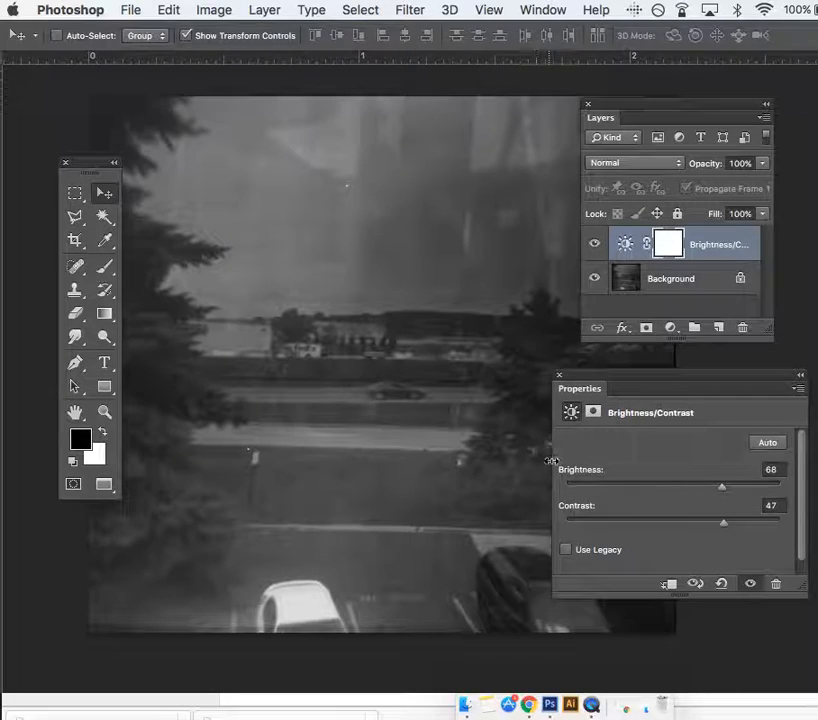
{"action": "left_click", "coordinate": [214, 10]}
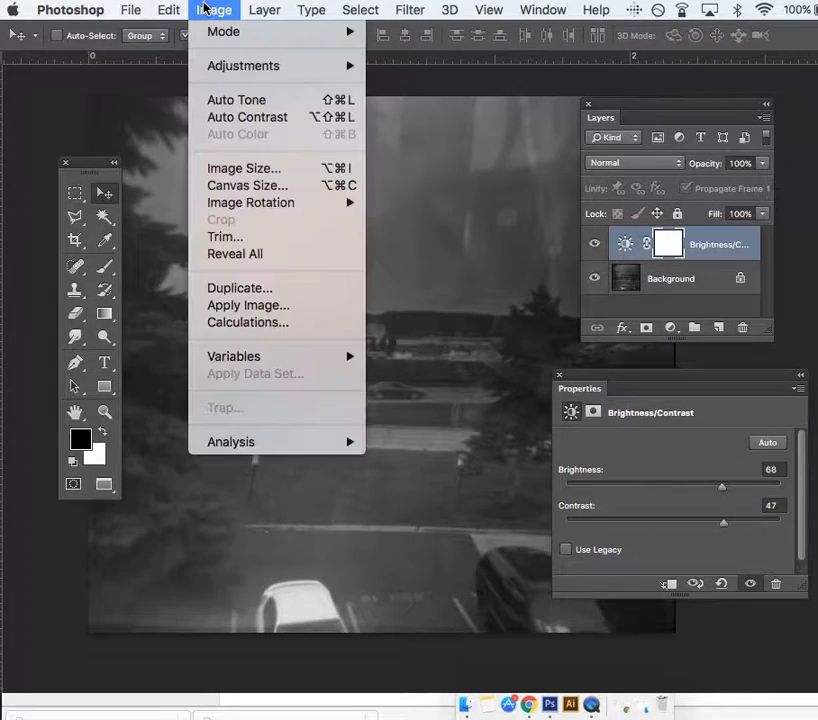
{"action": "mouse_move", "coordinate": [281, 70]}
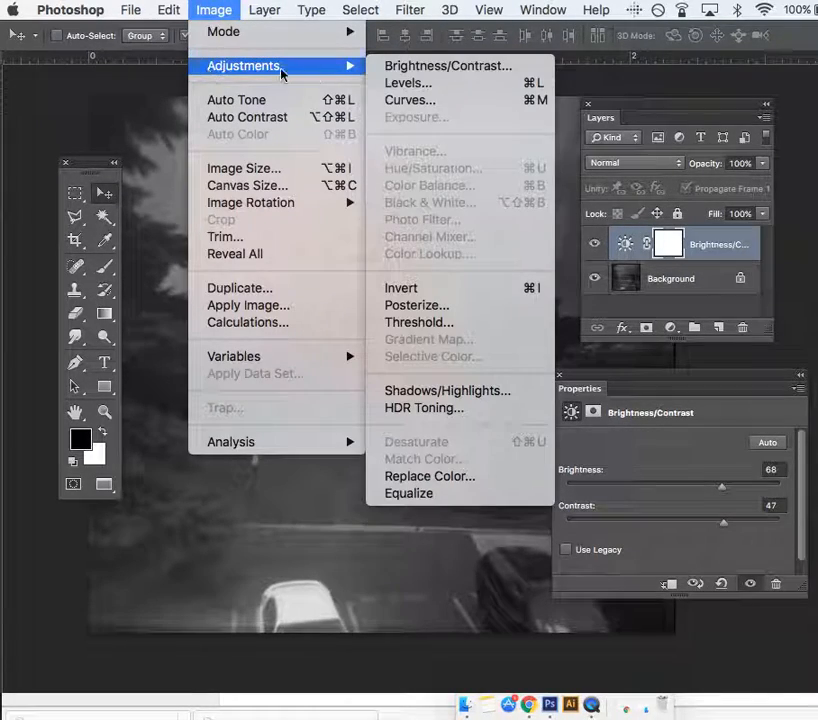
{"action": "left_click", "coordinate": [404, 85]}
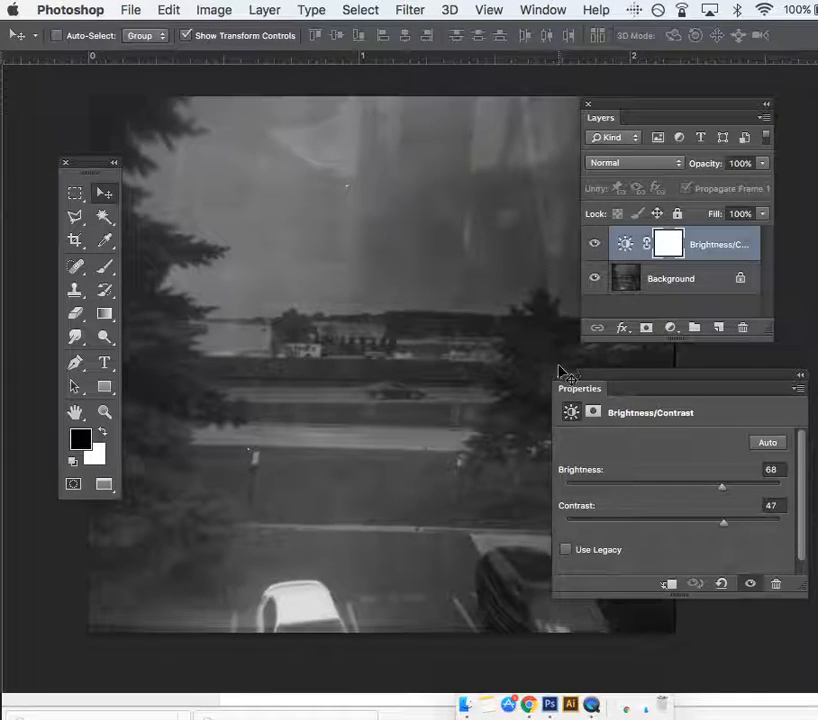
Step: Add a Levels adjustment layer above Brightness/Contrast, pulling its white input in to the histogram's main peaks and raising its black input slightly
{"action": "left_click", "coordinate": [559, 375]}
{"action": "left_click", "coordinate": [670, 327]}
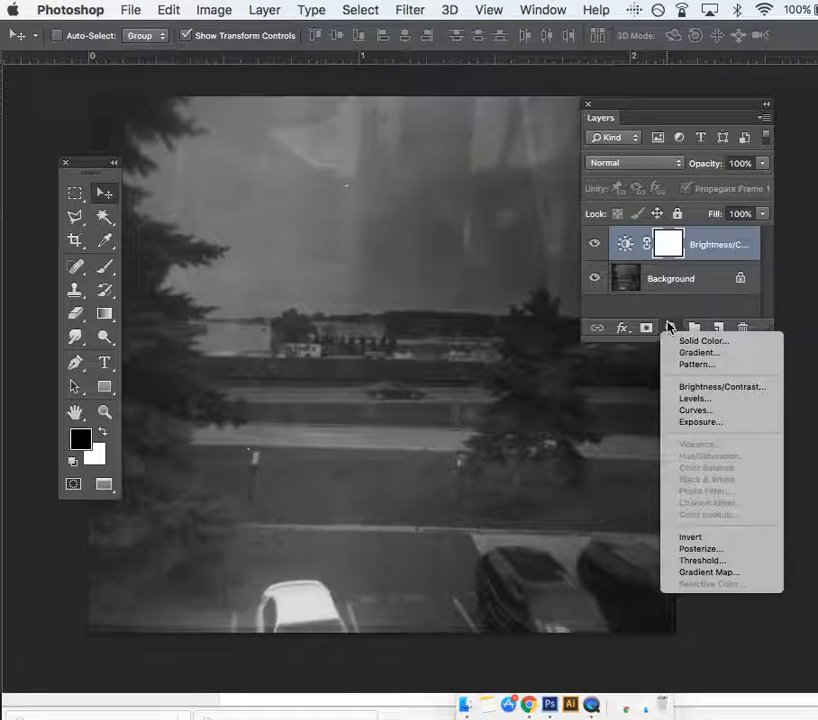
{"action": "left_click", "coordinate": [682, 400]}
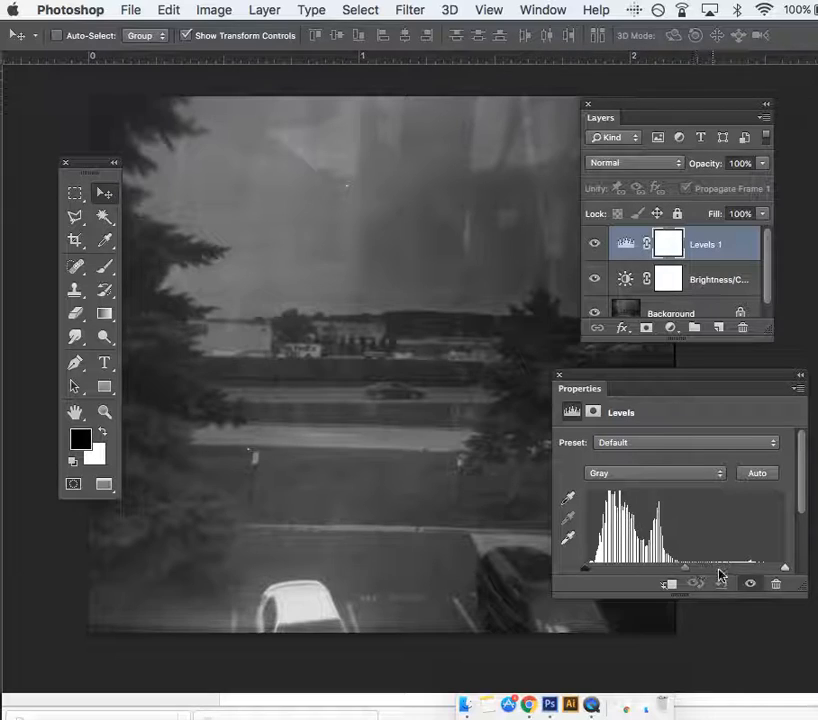
{"action": "left_click_drag", "start_coordinate": [785, 568], "coordinate": [638, 567]}
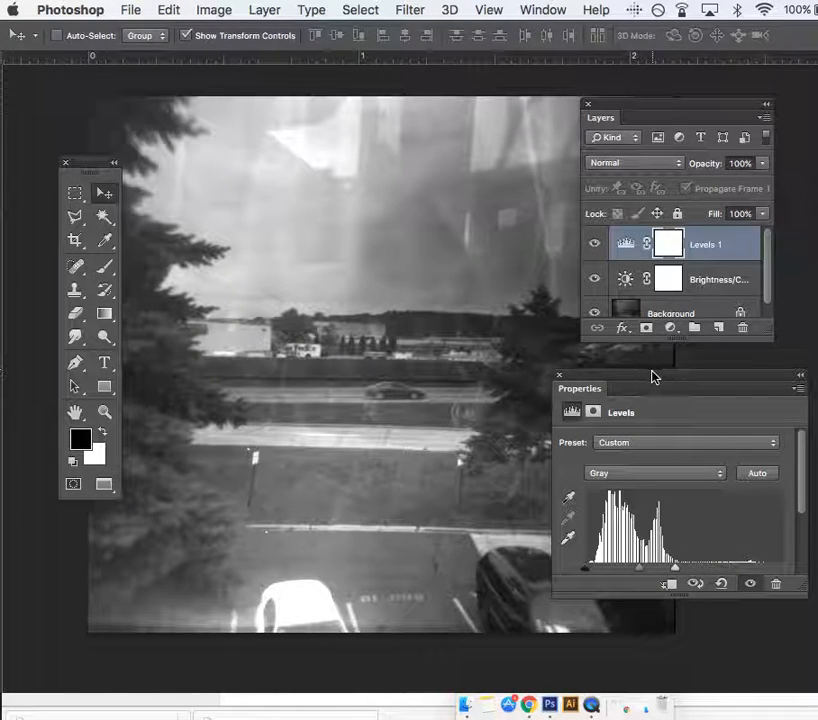
{"action": "left_click_drag", "start_coordinate": [646, 381], "coordinate": [606, 404]}
{"action": "left_click_drag", "start_coordinate": [549, 598], "coordinate": [553, 598]}
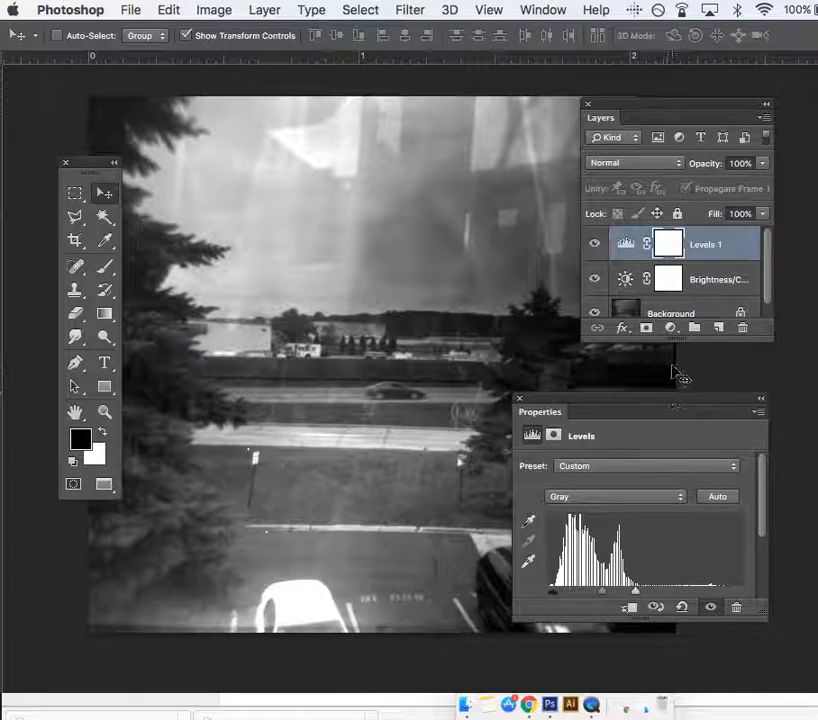
Step: Move the Properties panel down, clear of the Layers panel
{"action": "left_click_drag", "start_coordinate": [660, 403], "coordinate": [676, 352]}
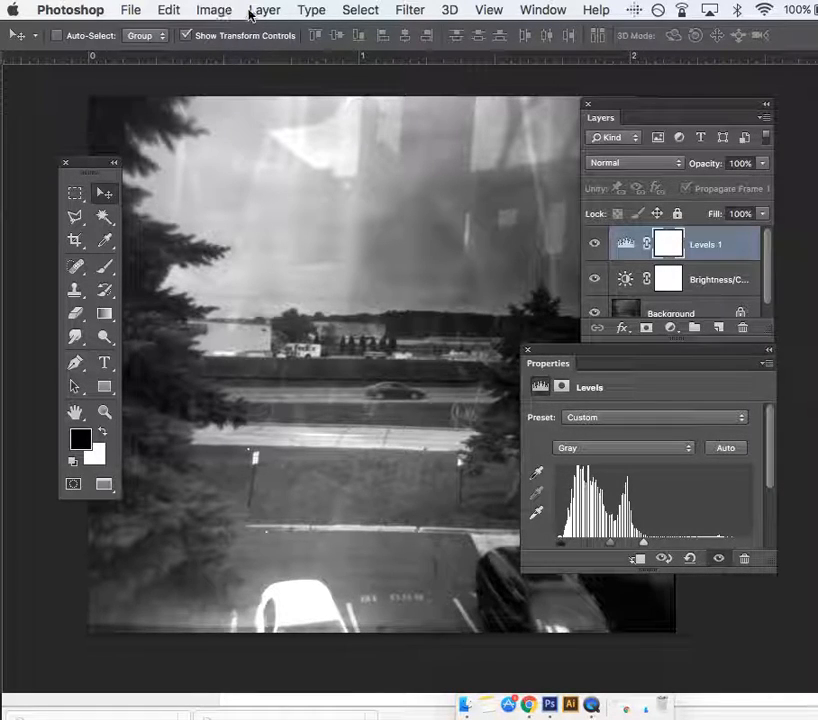
{"action": "left_click", "coordinate": [216, 12]}
{"action": "mouse_move", "coordinate": [264, 10]}
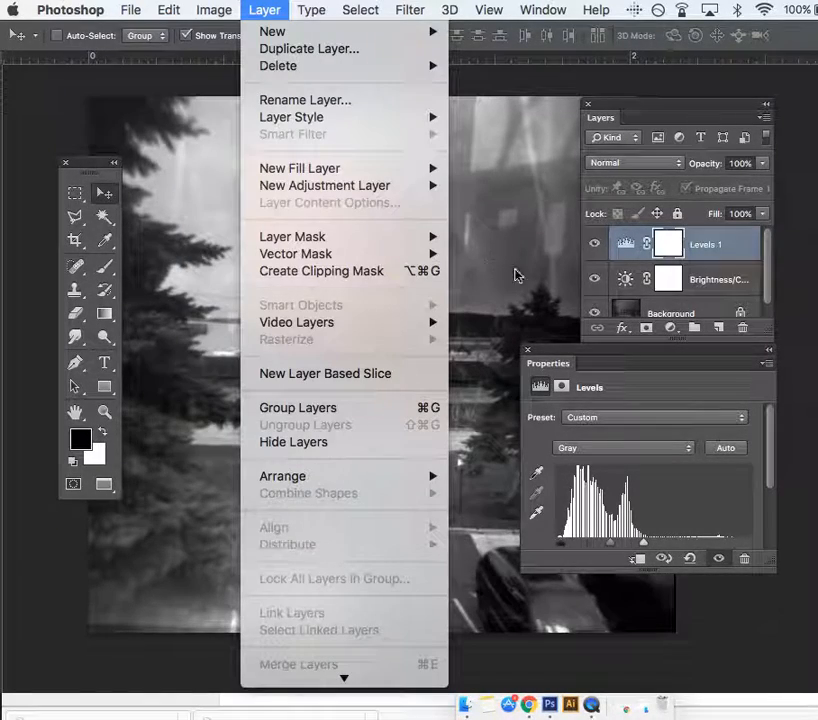
{"action": "left_click", "coordinate": [652, 358]}
{"action": "left_click_drag", "start_coordinate": [652, 360], "coordinate": [637, 479]}
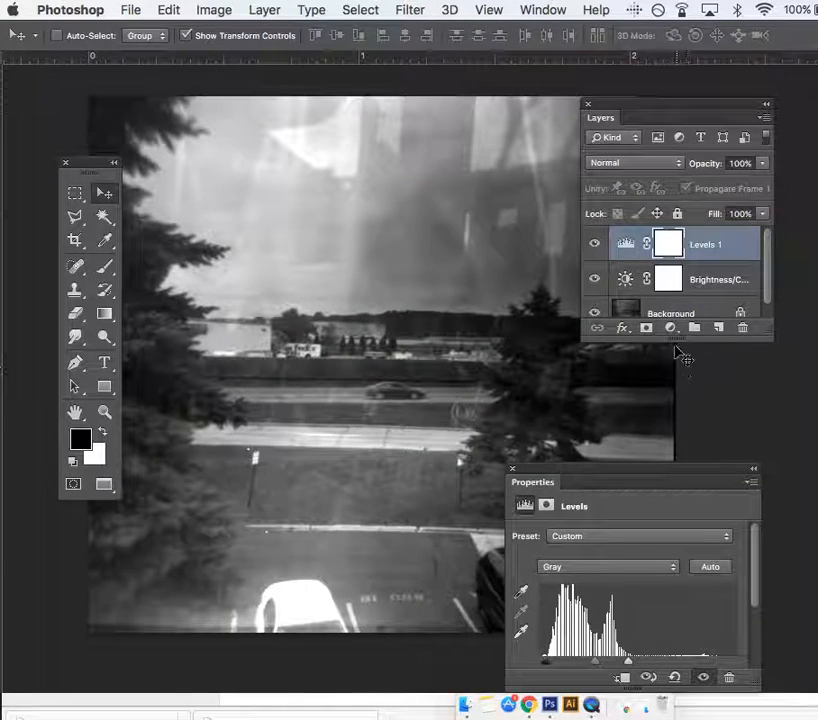
Step: Try an Exposure adjustment layer above Levels with its exposure slightly reduced and its offset strongly lowered
{"action": "left_click", "coordinate": [670, 328]}
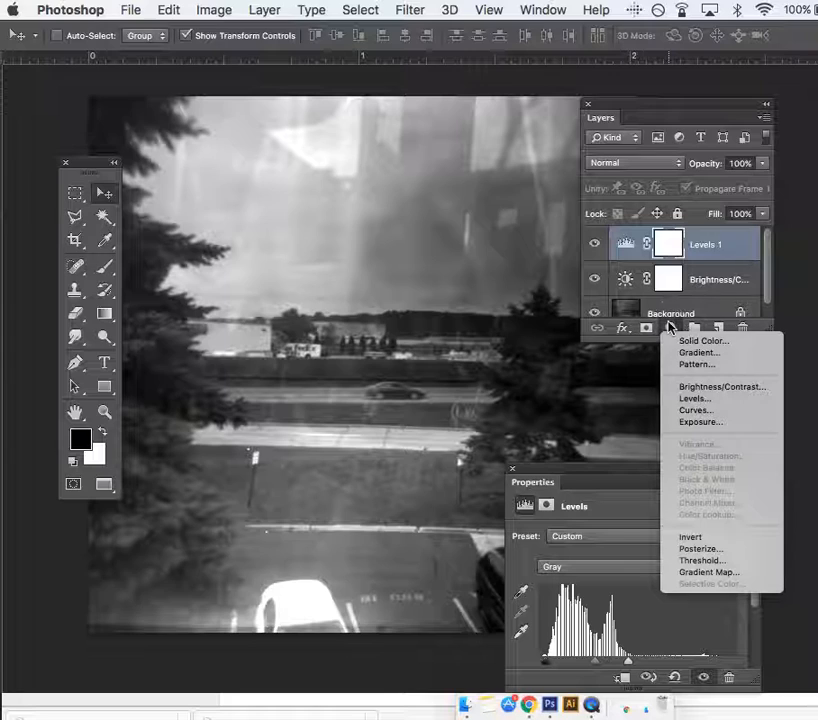
{"action": "left_click", "coordinate": [692, 425]}
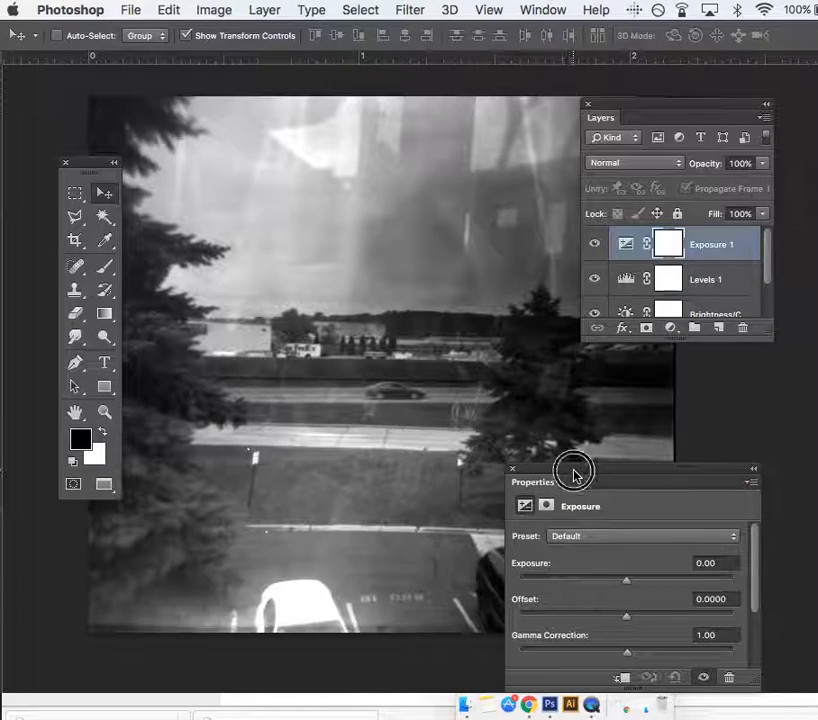
{"action": "left_click_drag", "start_coordinate": [575, 476], "coordinate": [683, 307]}
{"action": "left_click_drag", "start_coordinate": [733, 411], "coordinate": [783, 451]}
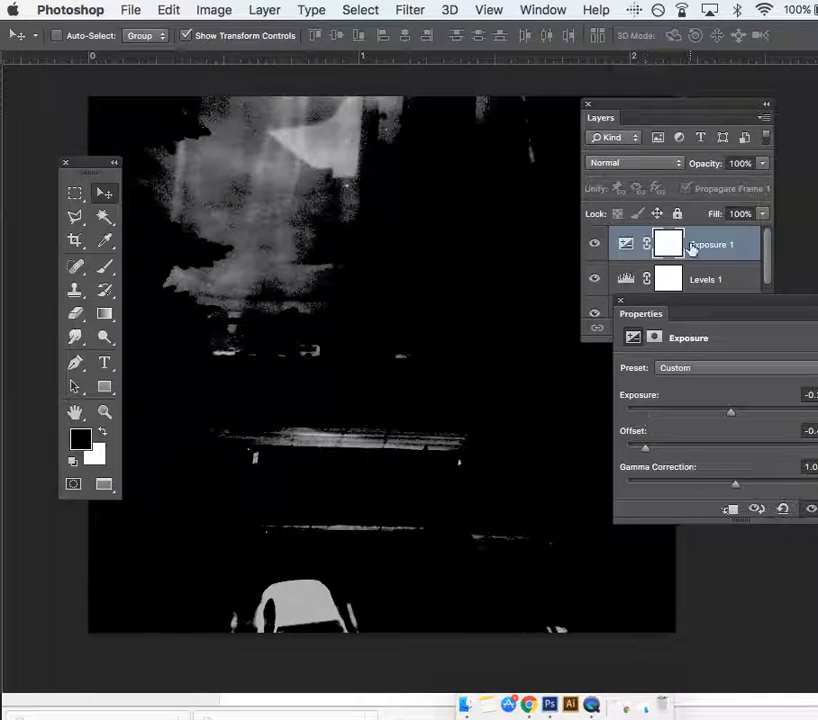
Step: Delete the Exposure adjustment layer
{"action": "left_click", "coordinate": [723, 257]}
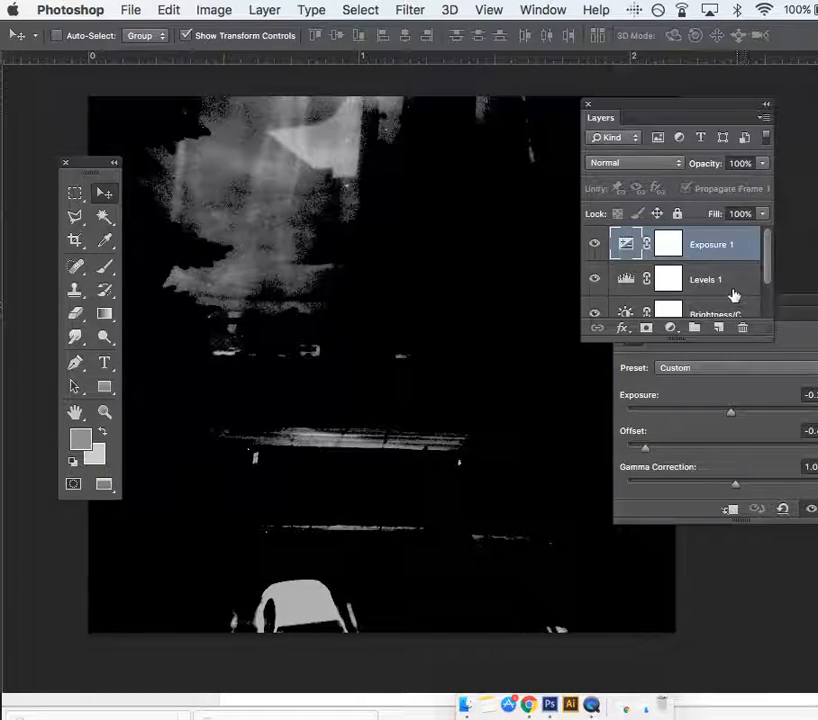
{"action": "left_click", "coordinate": [746, 332]}
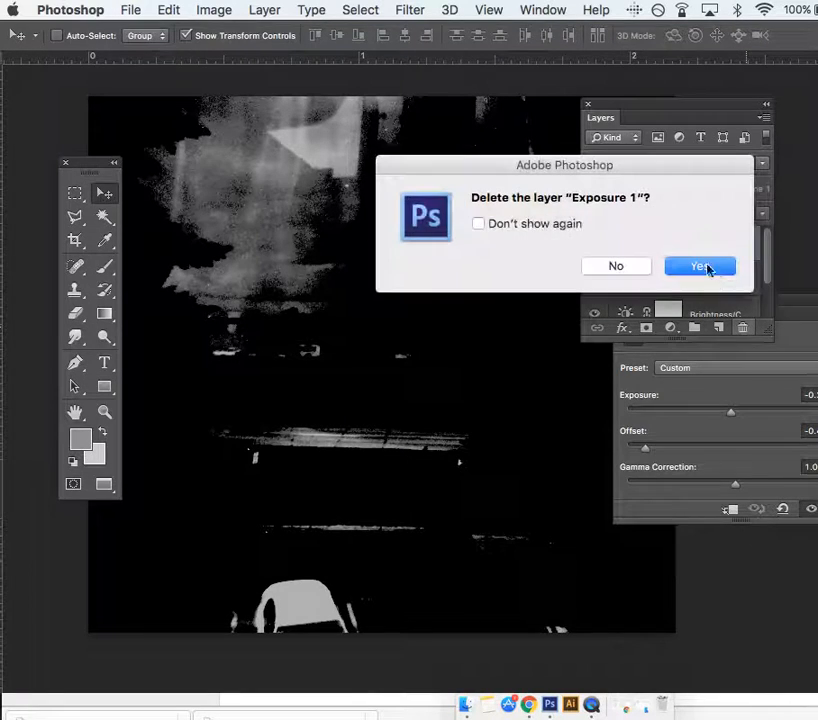
{"action": "left_click", "coordinate": [692, 273]}
Step: Toggle the Levels and Brightness/Contrast layers' visibility, separately and together, to compare their effects on the photo
{"action": "left_click", "coordinate": [594, 243]}
{"action": "left_click", "coordinate": [594, 243]}
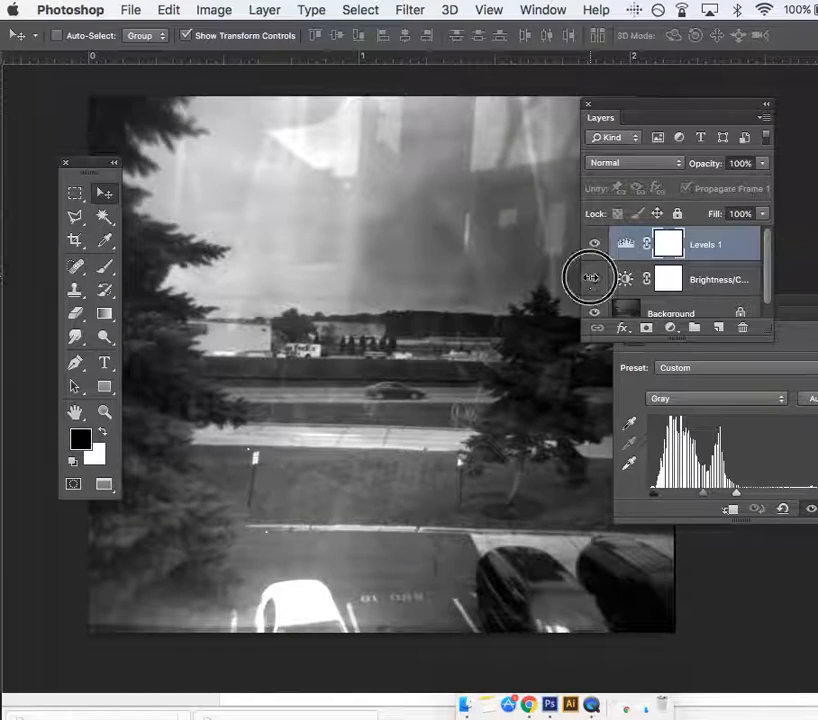
{"action": "left_click", "coordinate": [593, 277]}
{"action": "left_click", "coordinate": [594, 244]}
{"action": "left_click", "coordinate": [594, 244]}
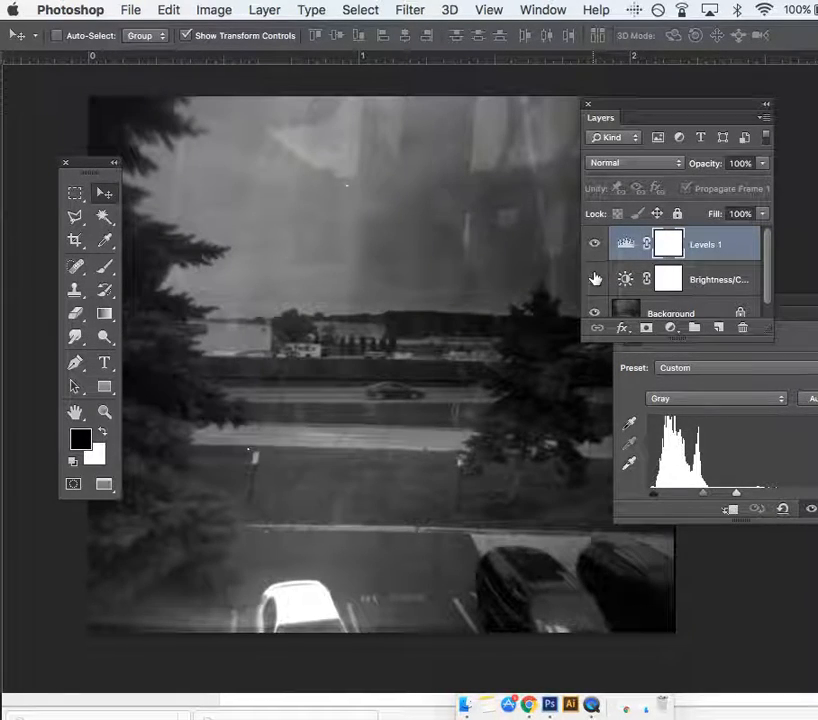
{"action": "left_click", "coordinate": [594, 279]}
{"action": "left_click", "coordinate": [595, 247]}
{"action": "left_click", "coordinate": [596, 279]}
{"action": "left_click", "coordinate": [595, 279]}
{"action": "left_click", "coordinate": [595, 244]}
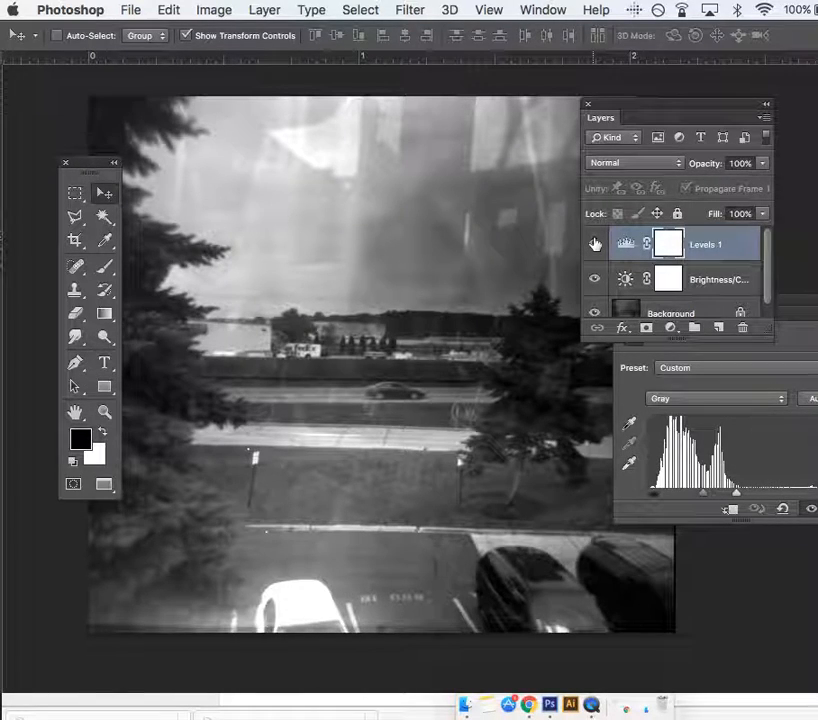